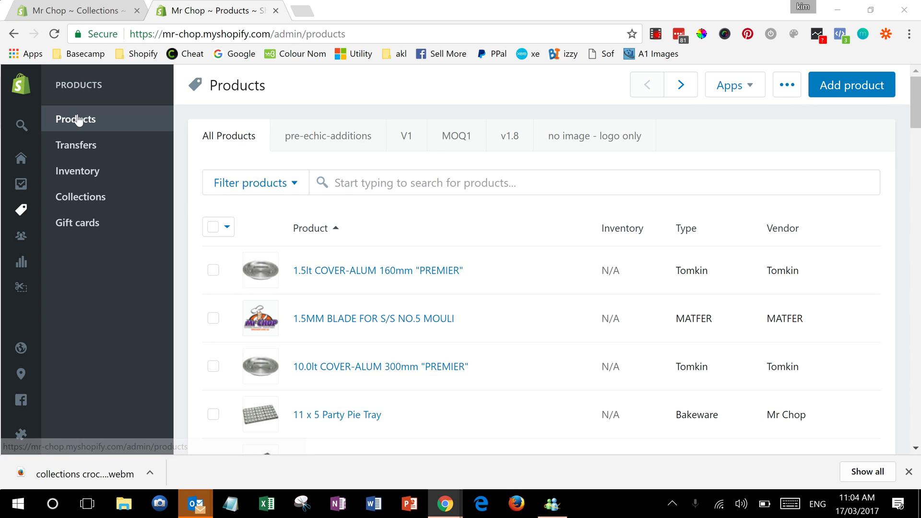
Step: Start a new product and type a kayak title listing lengths 1, 2, 3 metres and widths 20cm, 40cm, 60cm
left_click(839, 85)
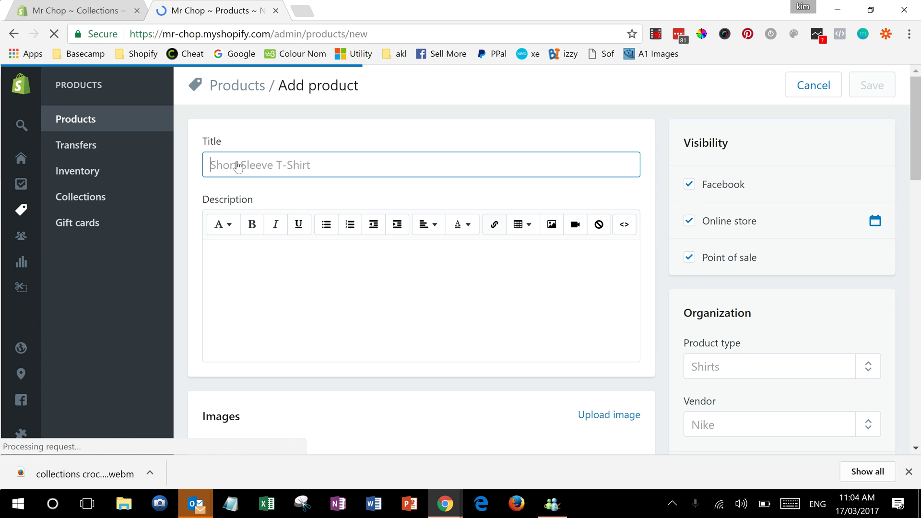
type("Kayaks")
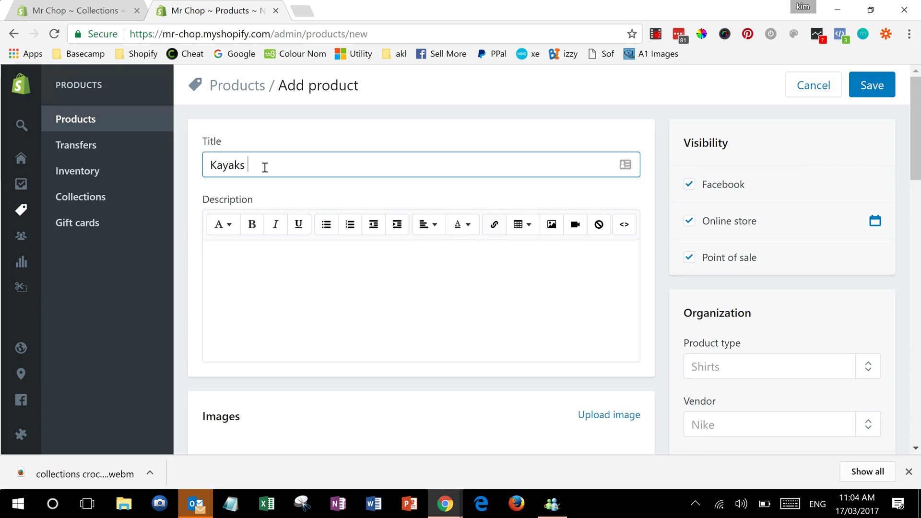
type(" in mul")
key("BackSpace")
key("BackSpace")
key("BackSpace")
type("1")
type("00")
key("BackSpace")
key("BackSpace")
type("2 and 3meter lengt")
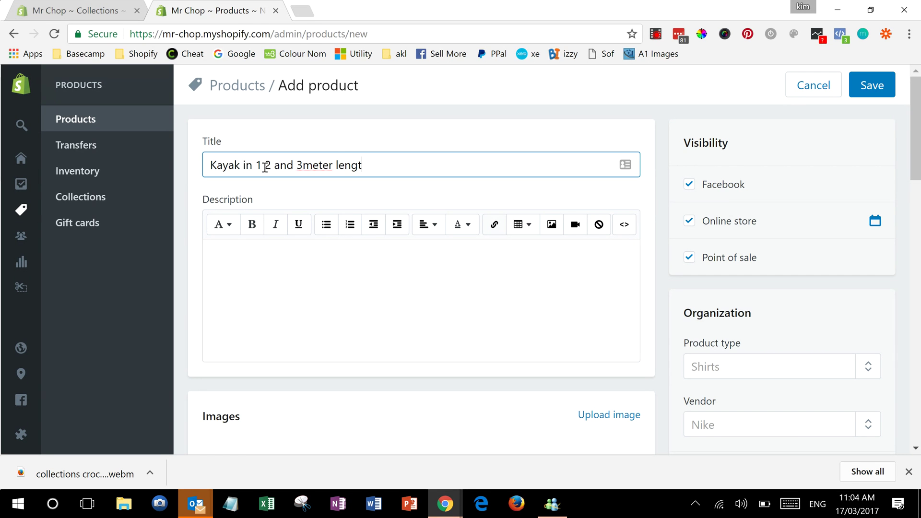
type("hs and 20cm 40cm")
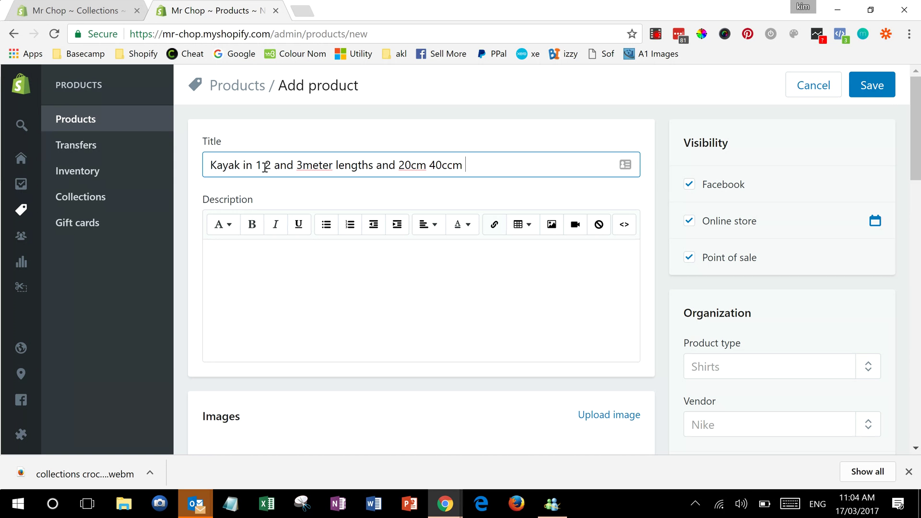
key("BackSpace")
type("m and 60cm widths")
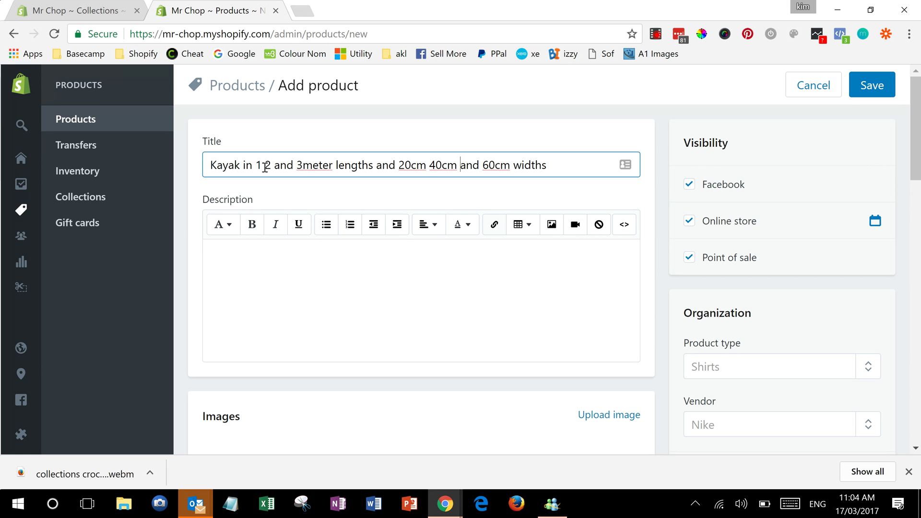
Step: Correct the title's spelling and spacing so it reads '1 metre 2 metre and 3 meter lengths'
key("Home")
key("ctrl+Right")
type("mcu")
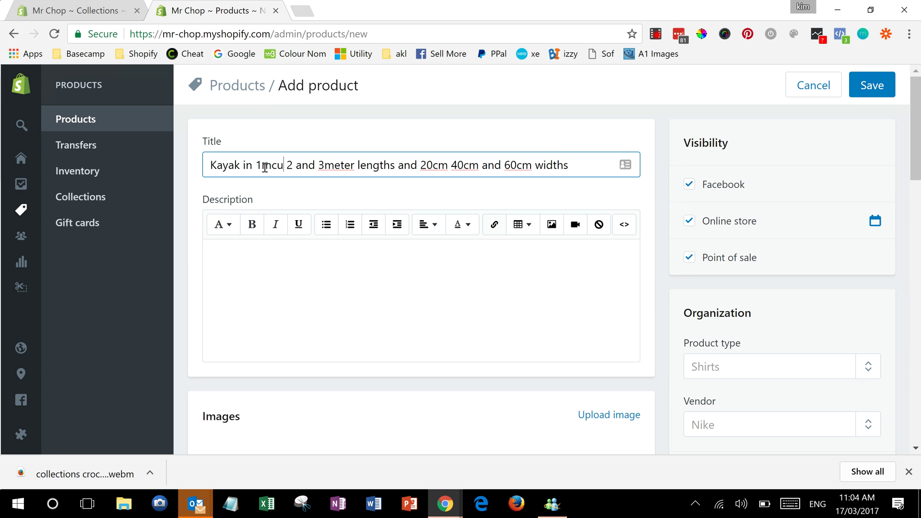
key("BackSpace")
key("BackSpace")
type("etu")
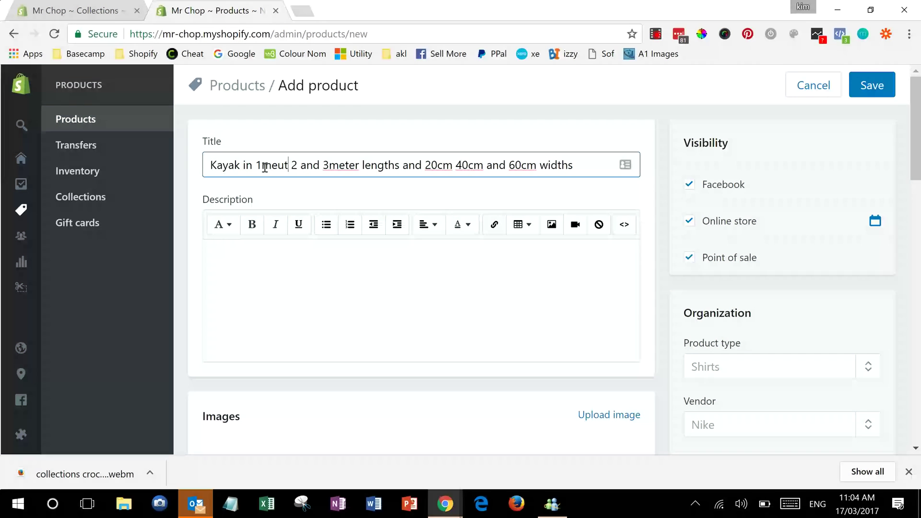
key("BackSpace")
type("re  2")
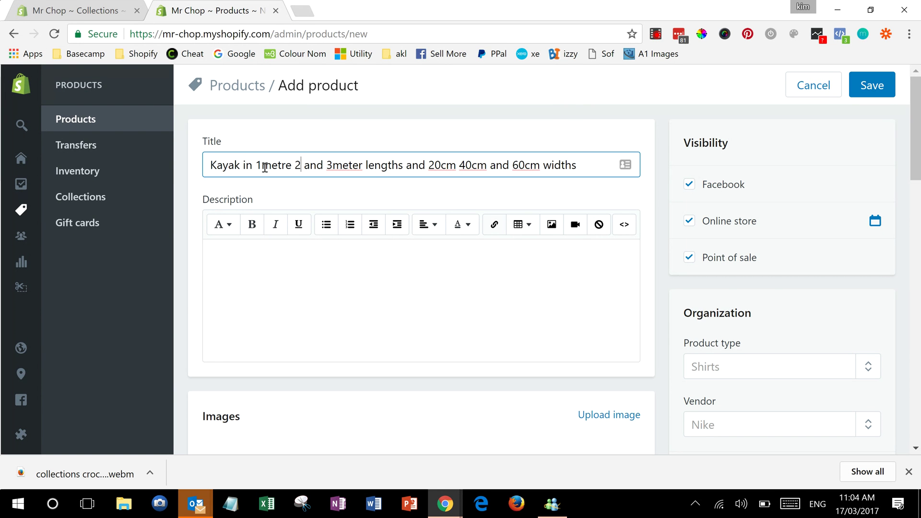
type("metre")
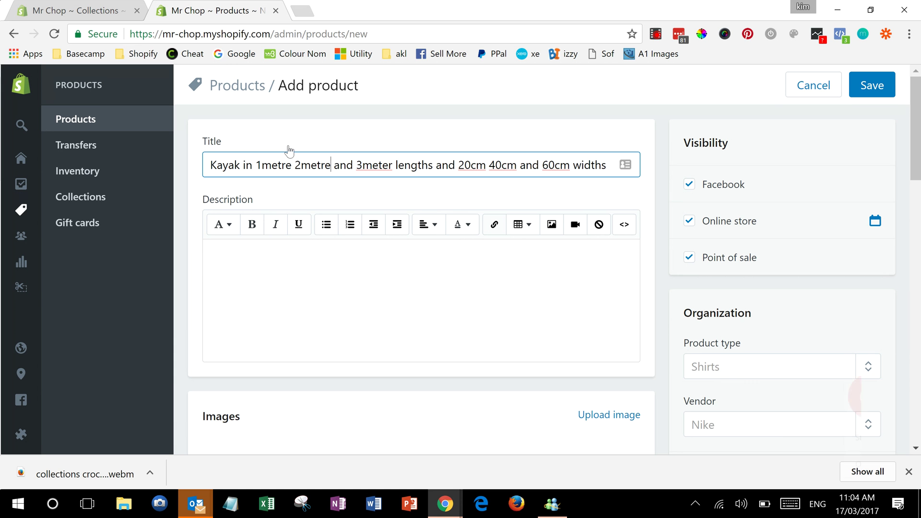
key("Right")
key("Right")
key("Right")
key("Right")
key("Right")
key("Right")
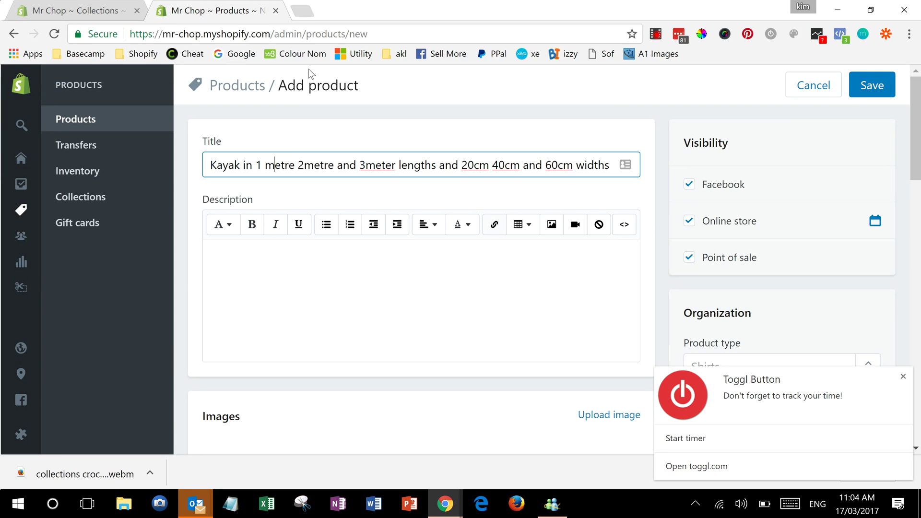
key("BackSpace")
key("Right")
key("Right")
key("Right")
key("Right")
key("Right")
key("Right")
key("Right")
key("Right")
key("Right")
key("Right")
key("Right")
key("Right")
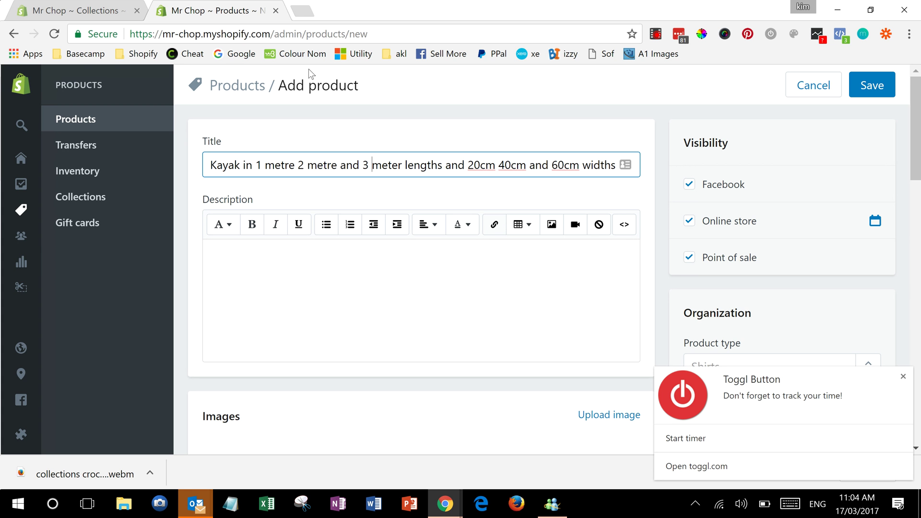
Step: Upload the kiwi picture as the kayak product's image
left_click(275, 333)
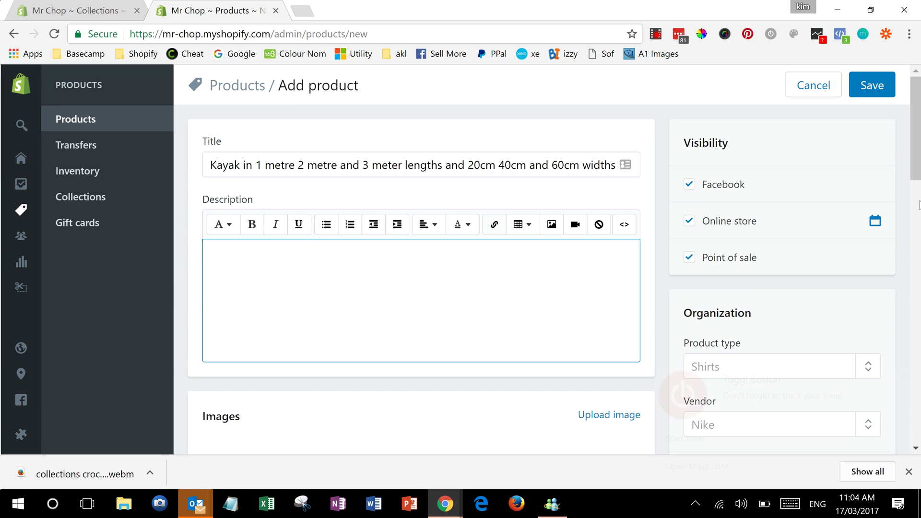
left_click_drag(917, 167, 916, 214)
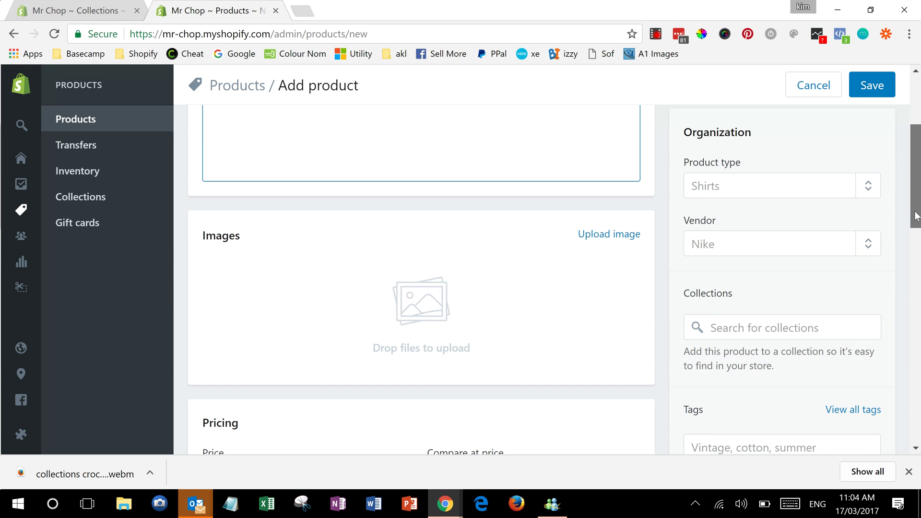
left_click(623, 235)
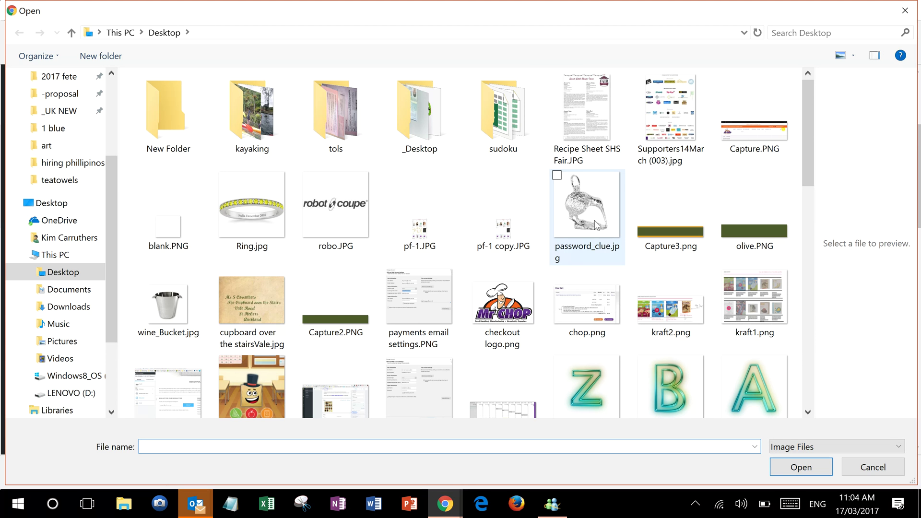
left_click(595, 220)
scroll(916, 144, "up", 4)
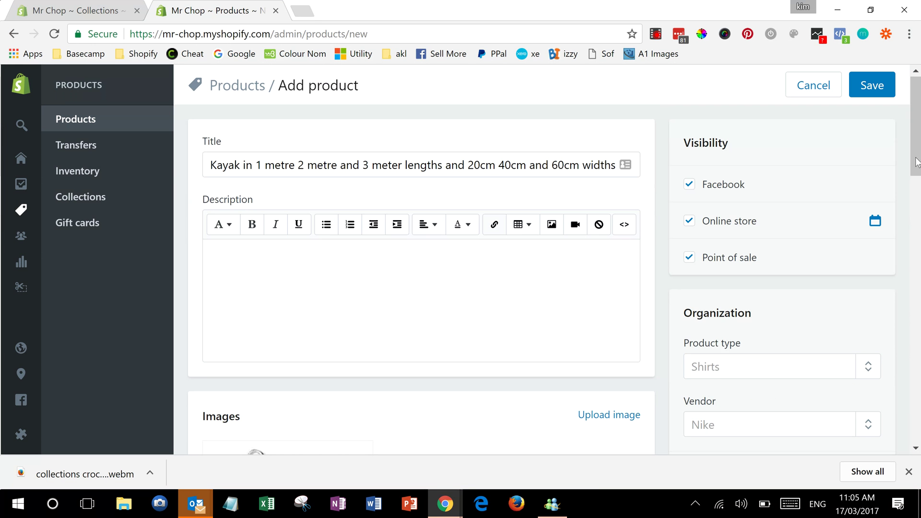
scroll(916, 144, "down", 9)
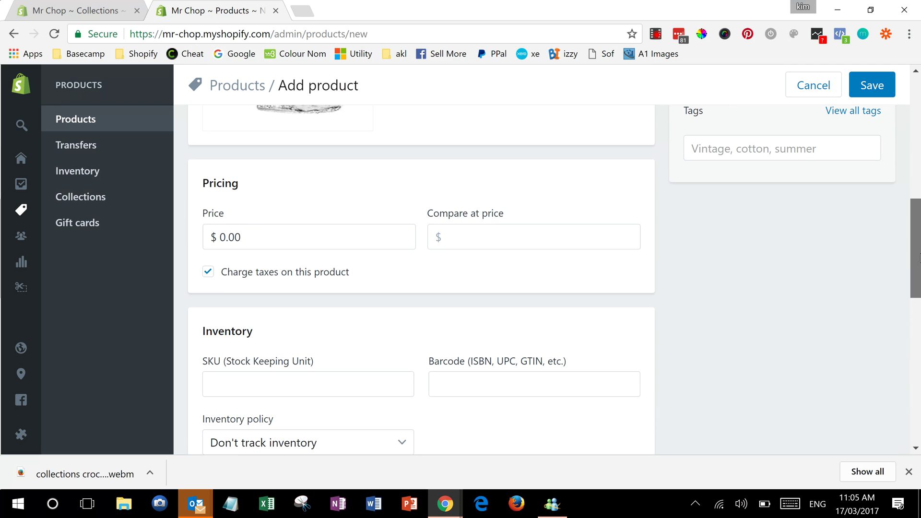
Step: Set the product price to 100.00
left_click(252, 239)
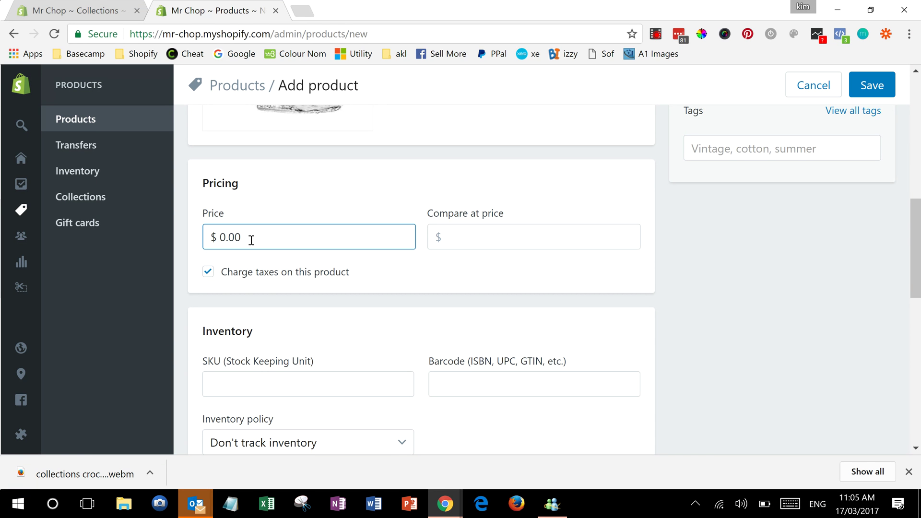
double_click(251, 240)
type("100")
left_click(460, 238)
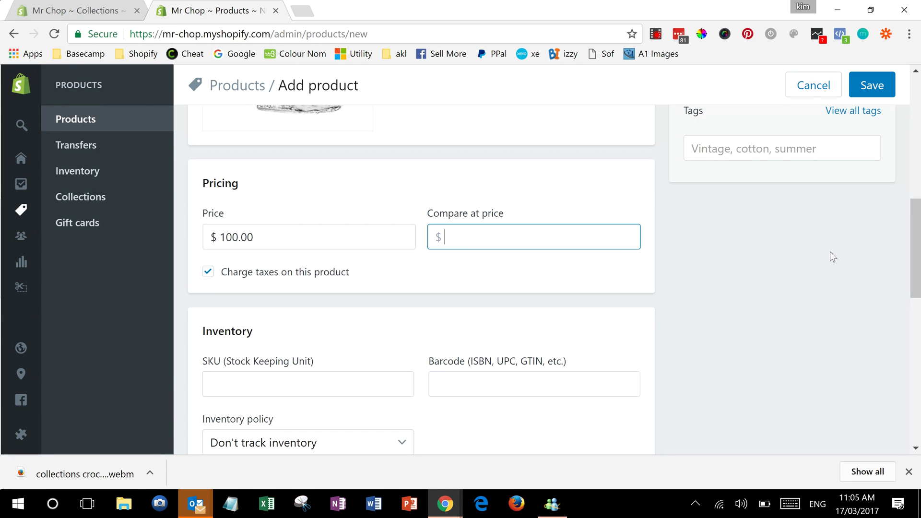
Step: Enter SKU 123B and have Shopify track this product's inventory
scroll(916, 288, "down", 3)
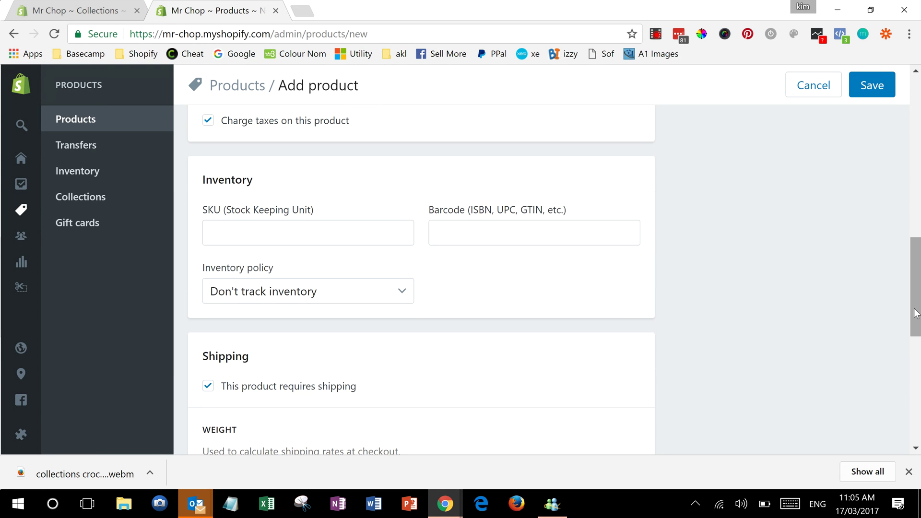
left_click(389, 230)
type("123B")
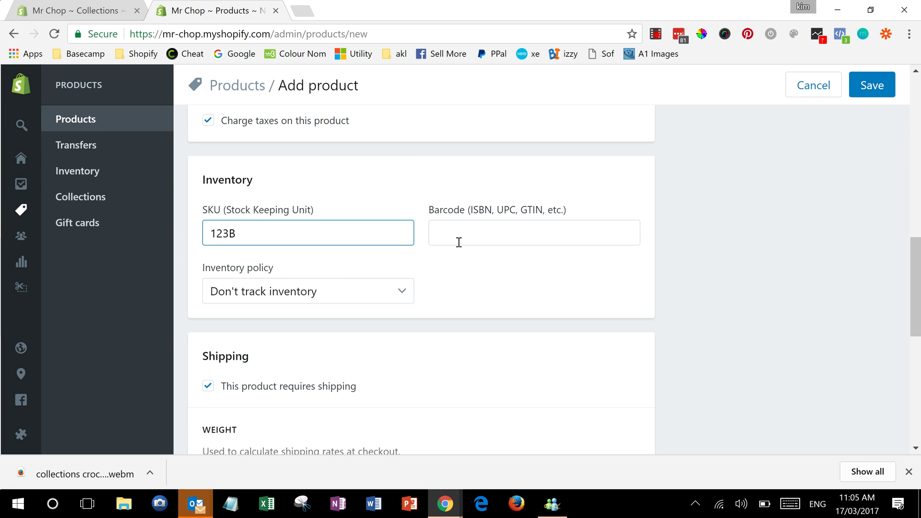
left_click(476, 249)
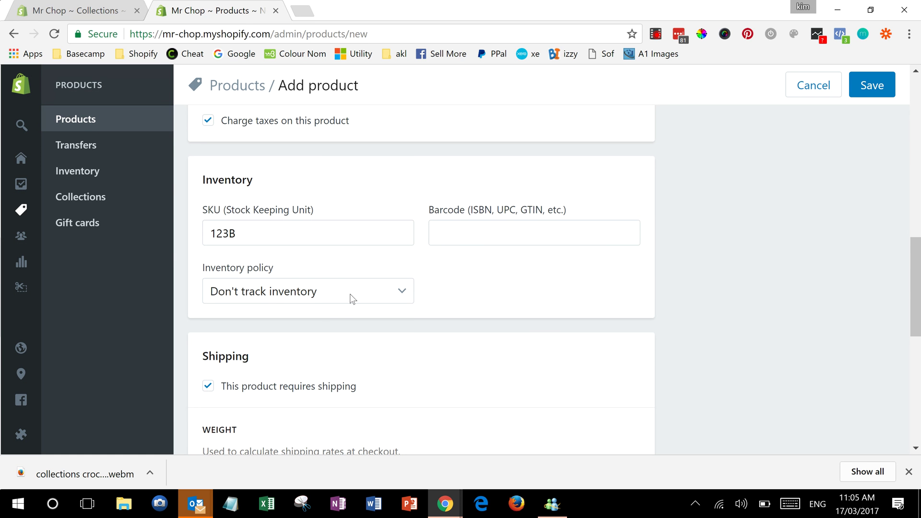
left_click(323, 295)
left_click(325, 328)
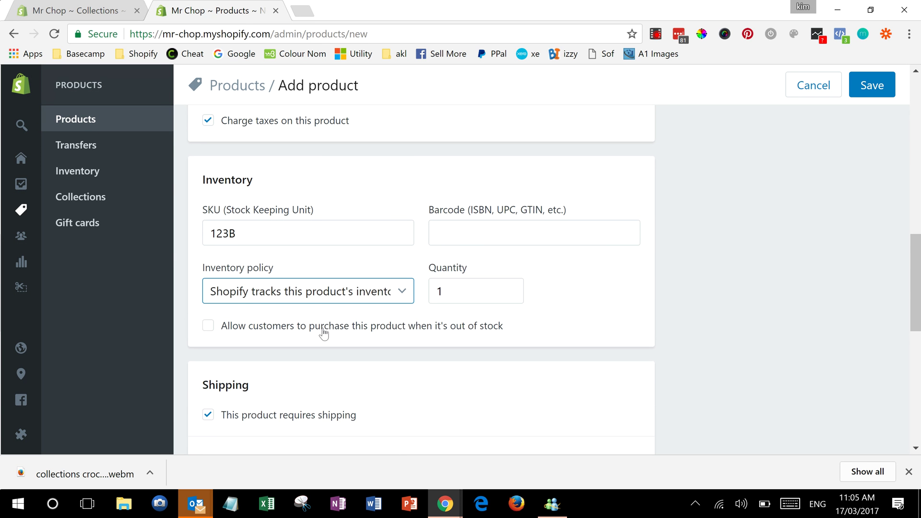
left_click_drag(919, 277, 910, 354)
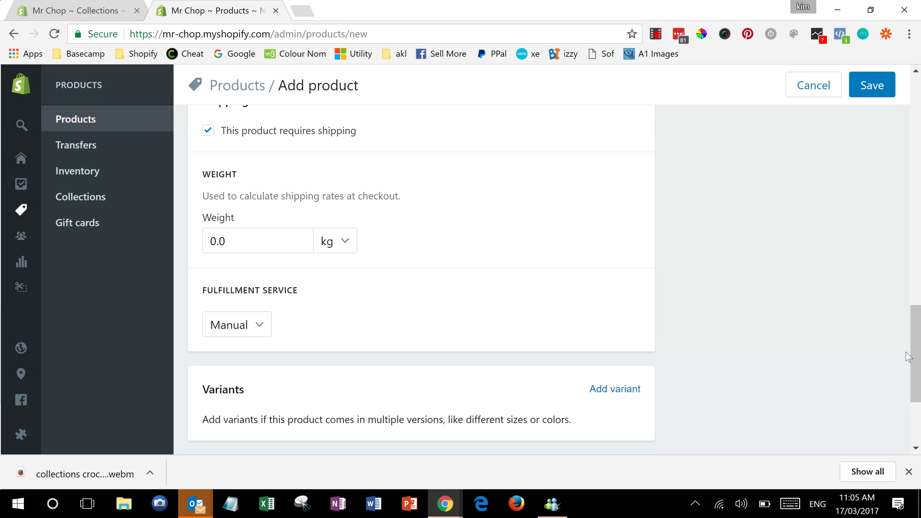
Step: Set the shipping weight to 50.0 kg
left_click(225, 238)
key("Left")
key("Left")
key("shift+Left")
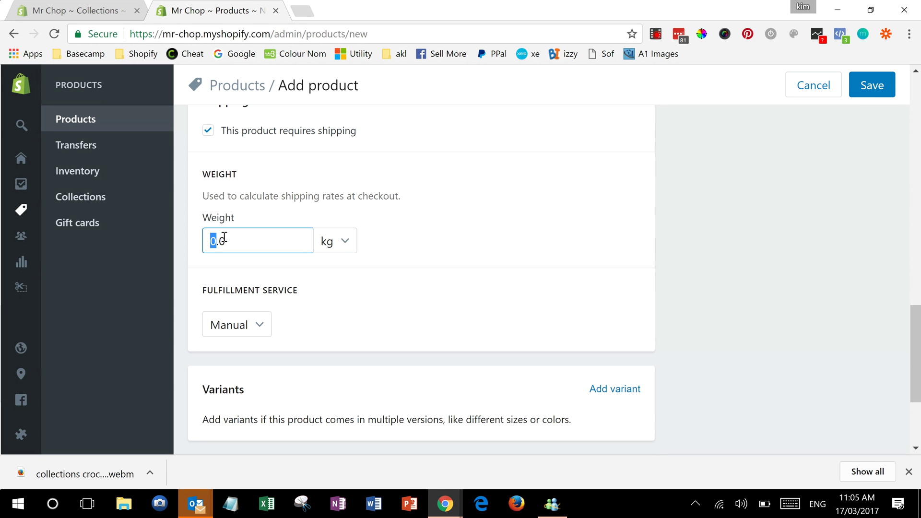
type("50")
left_click(431, 322)
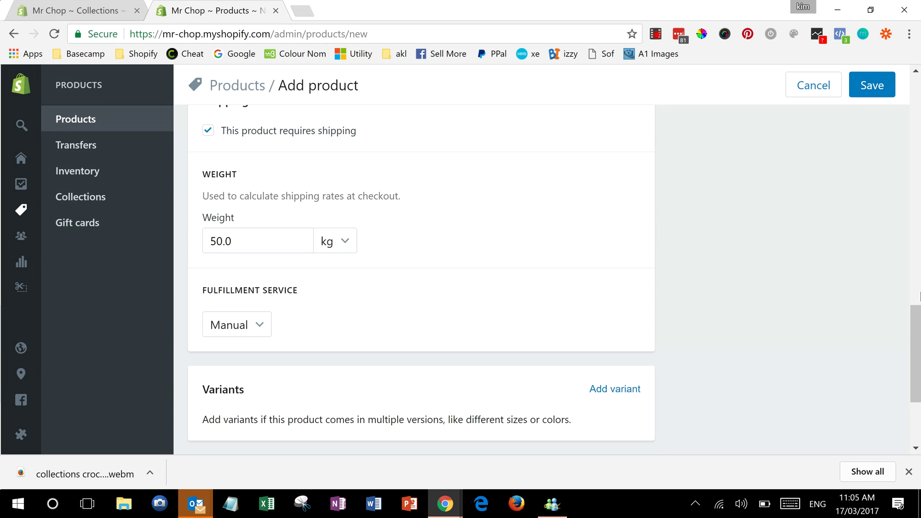
scroll(909, 335, "down", 3)
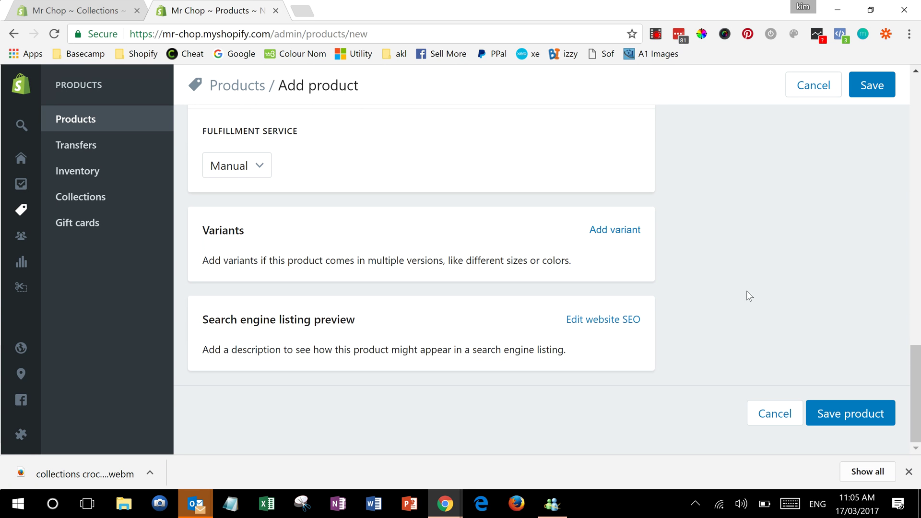
Step: Enable variants and name the first option Length with values 1m, 2m and 3m
left_click(624, 238)
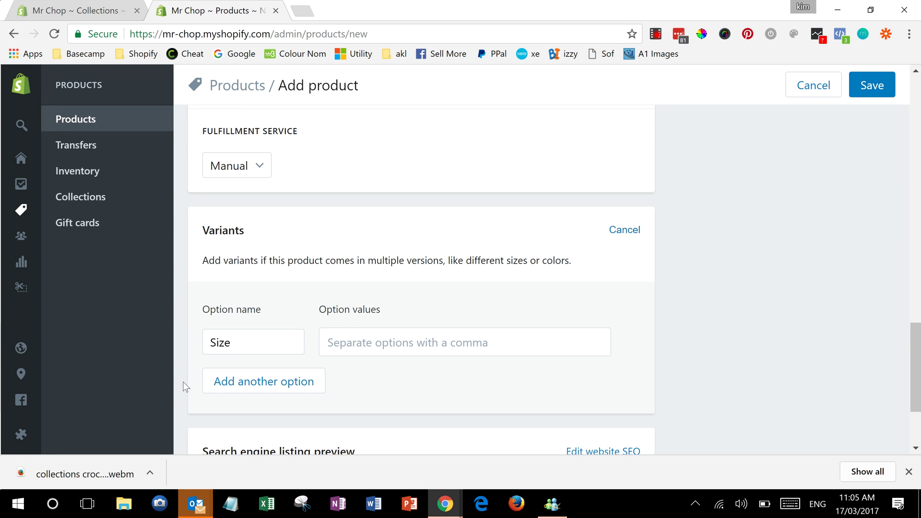
double_click(226, 345)
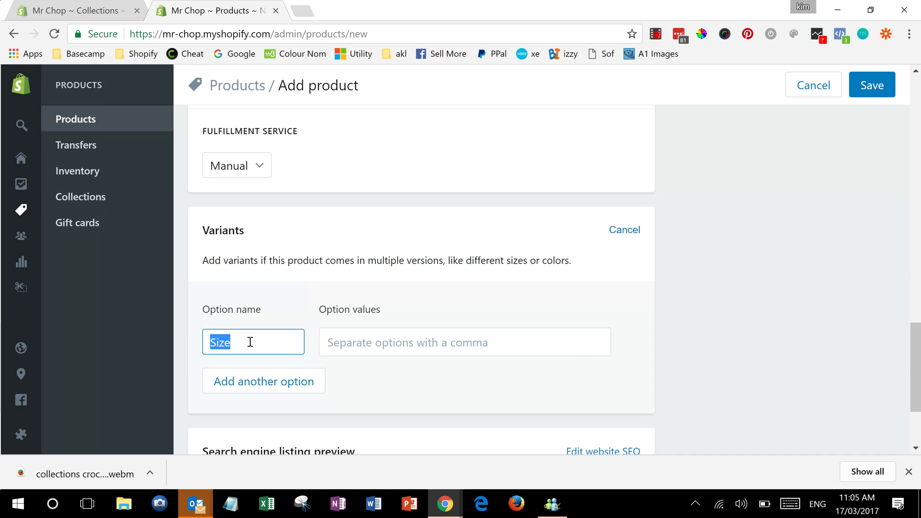
type("Legn")
key("BackSpace")
key("BackSpace")
type("ngth")
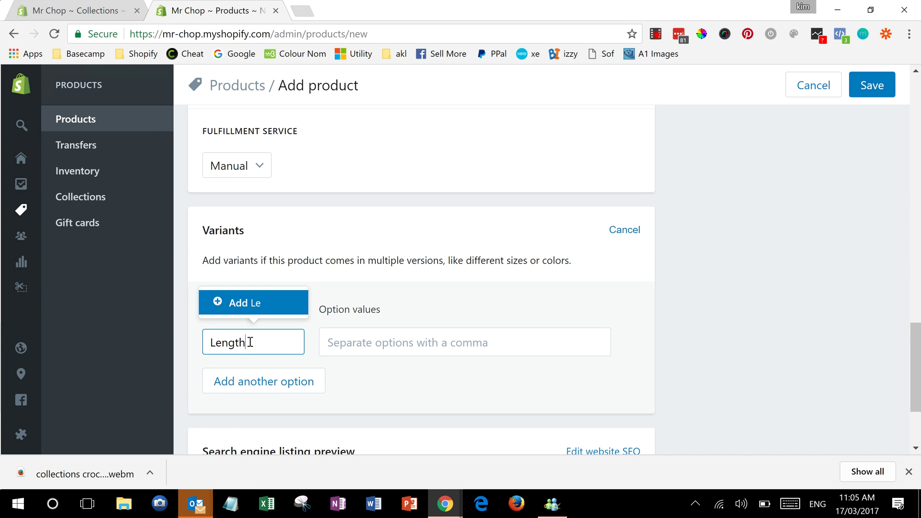
left_click(330, 343)
type("1m")
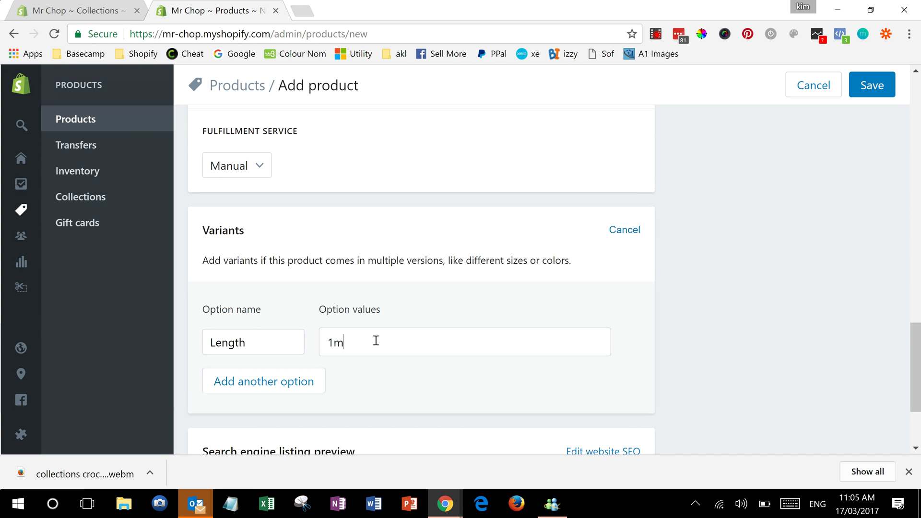
key("comma")
type("2m")
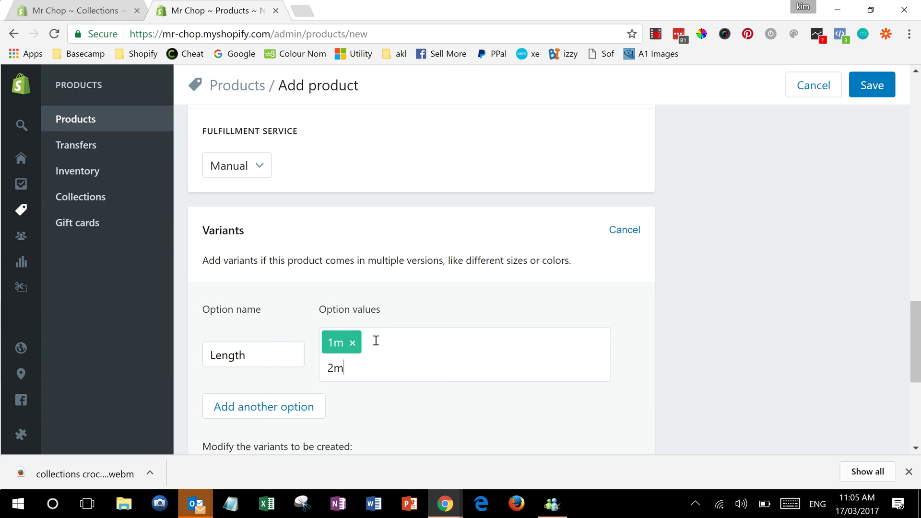
key("comma")
type("3m")
key("comma")
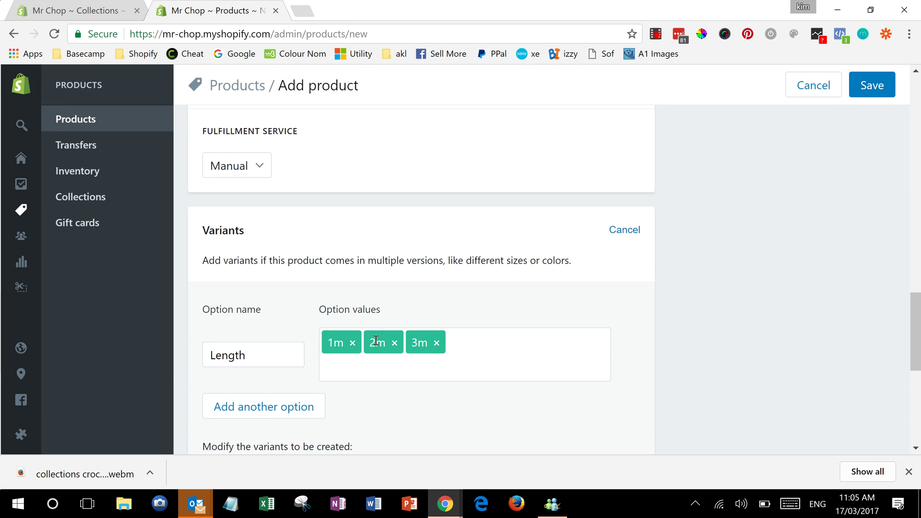
Step: Add a second option named Width with values 20cm, 40cm and 60cm
left_click(291, 411)
left_click_drag(267, 409, 182, 412)
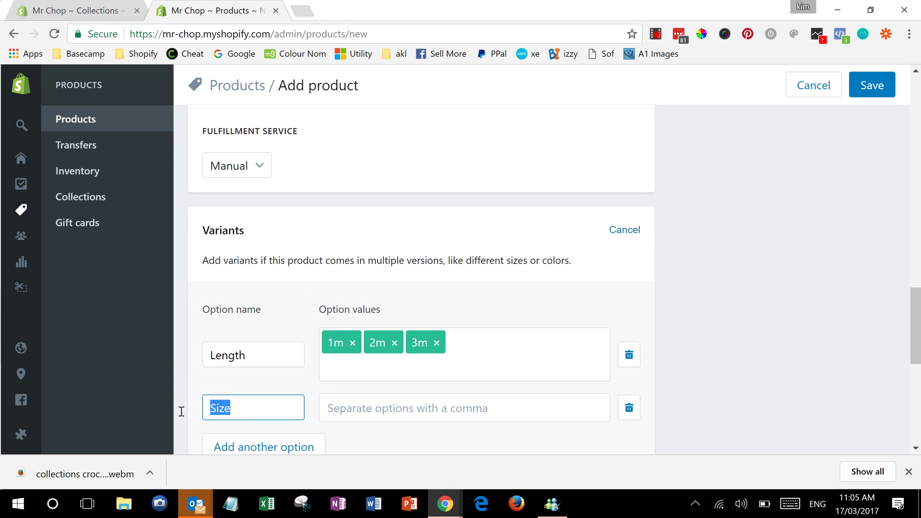
type("Width")
key("Tab")
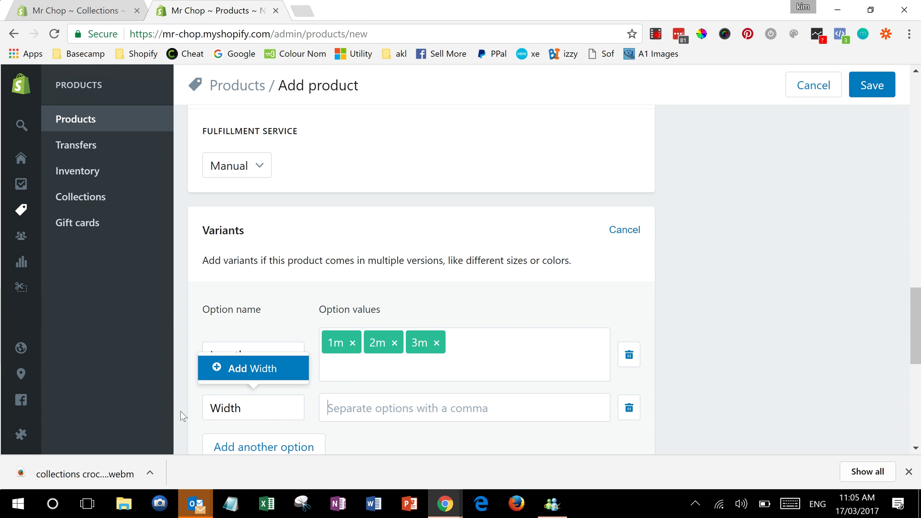
type("20")
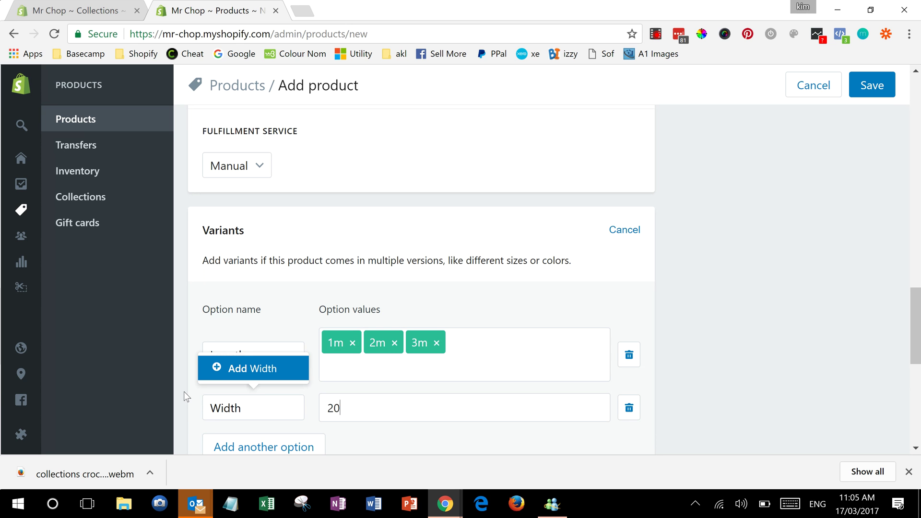
type("cm")
key("Return")
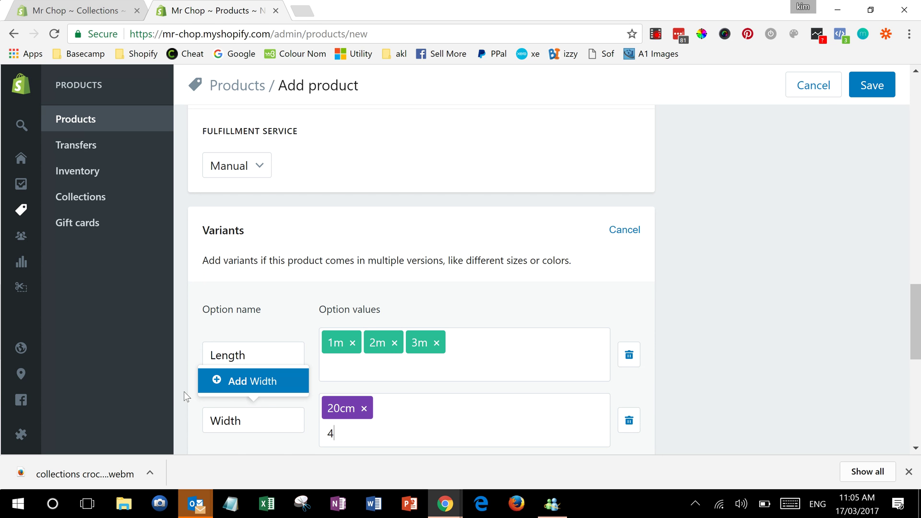
type("40cm")
key("Return")
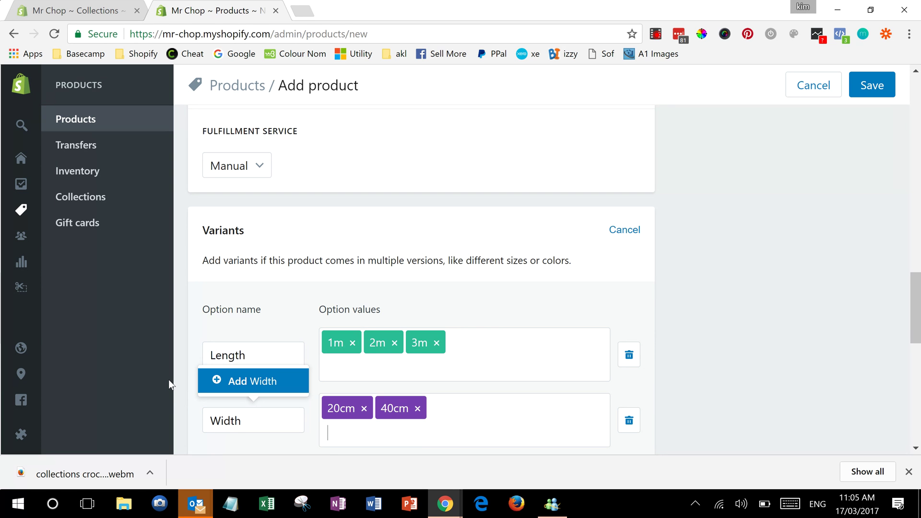
type("60cm")
key("Return")
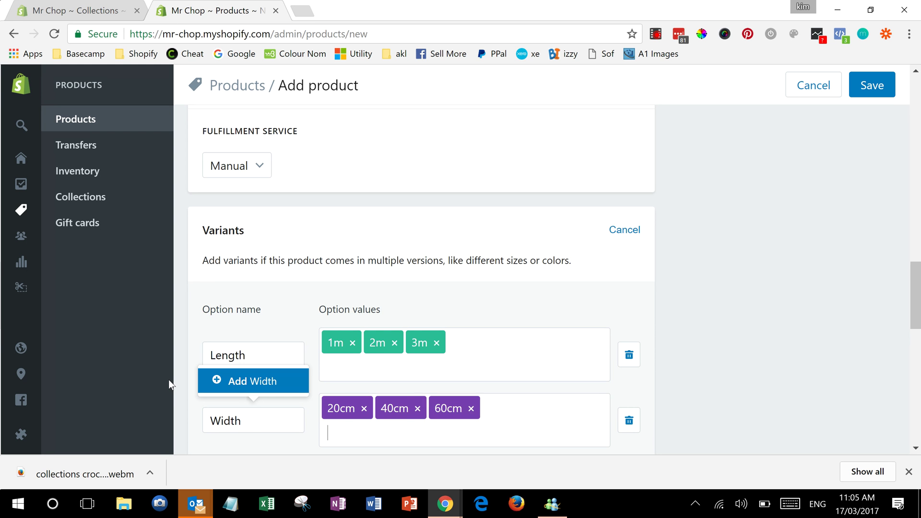
scroll(914, 295, "down", 3)
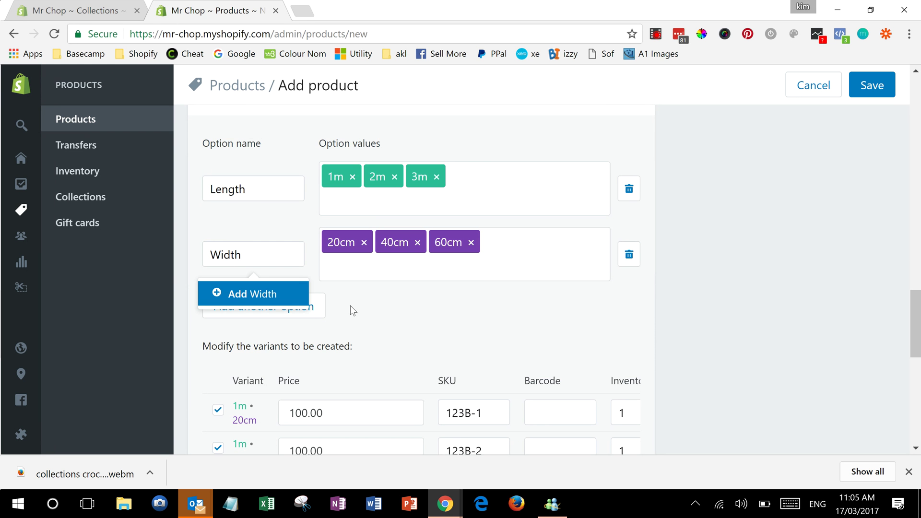
scroll(913, 317, "down", 1)
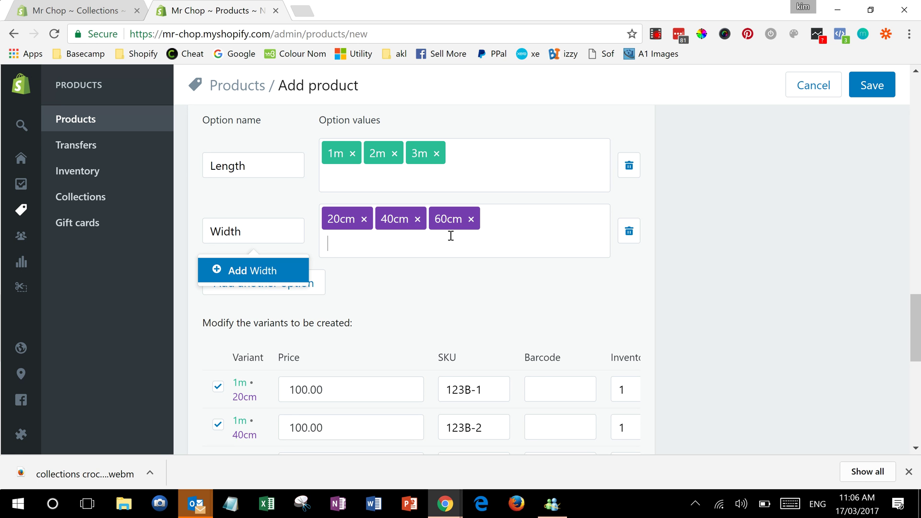
left_click_drag(916, 361, 919, 407)
scroll(321, 200, "up", 5)
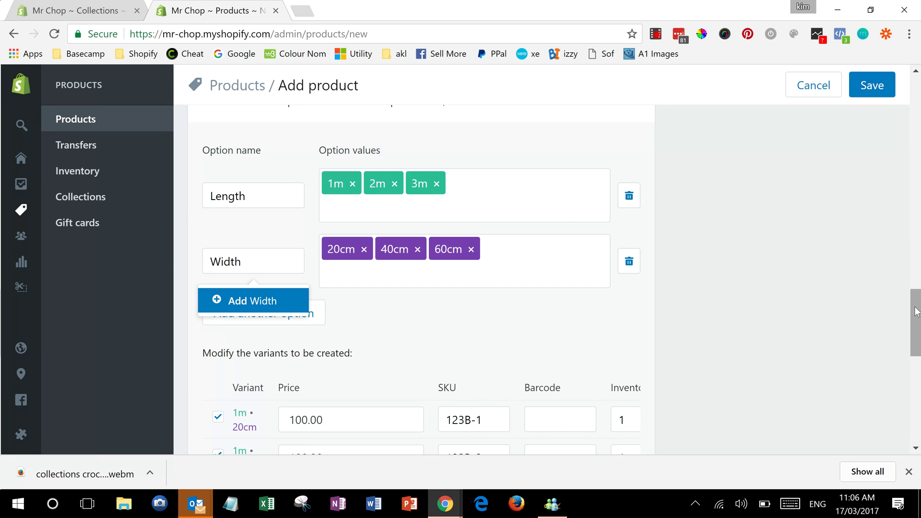
left_click_drag(919, 336, 919, 377)
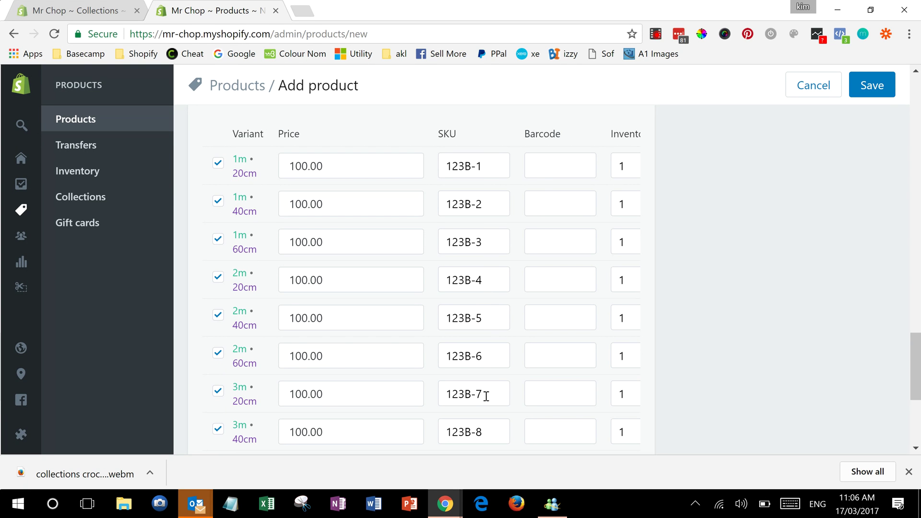
left_click_drag(919, 379, 919, 403)
scroll(628, 336, "up", 1)
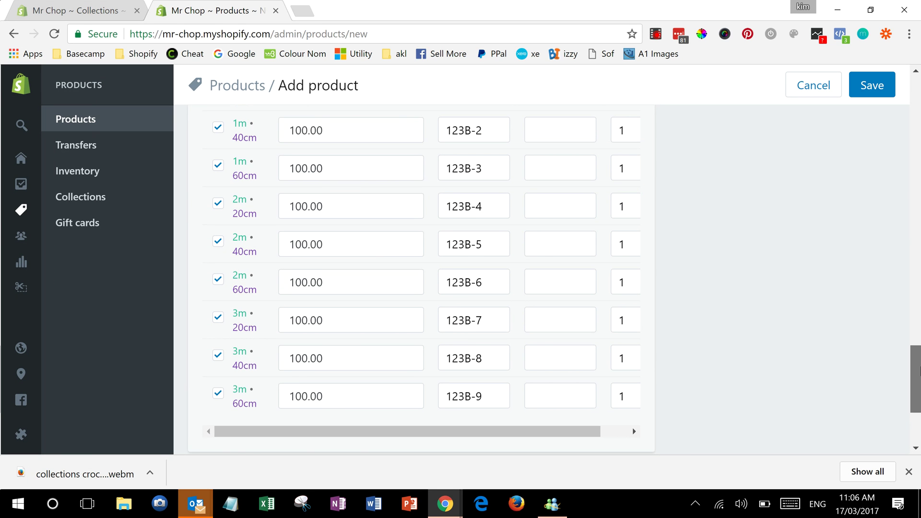
scroll(919, 369, "up", 3)
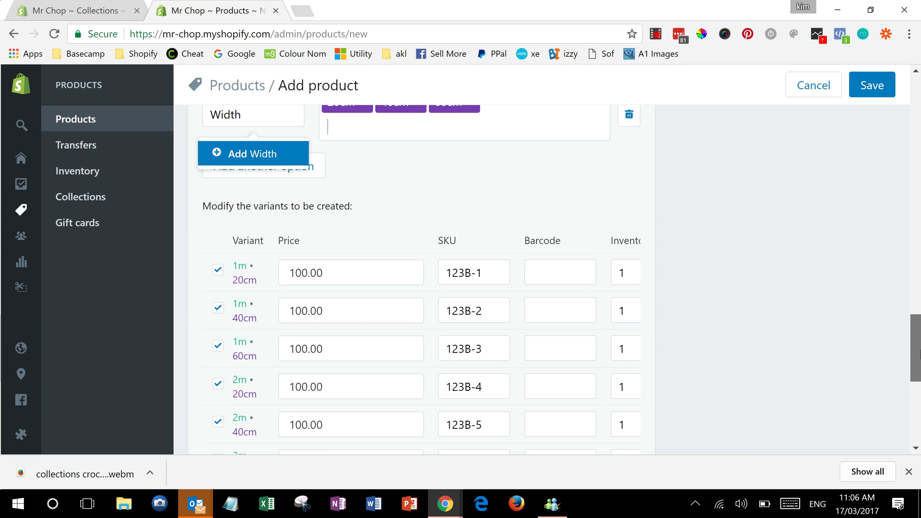
left_click_drag(916, 356, 920, 416)
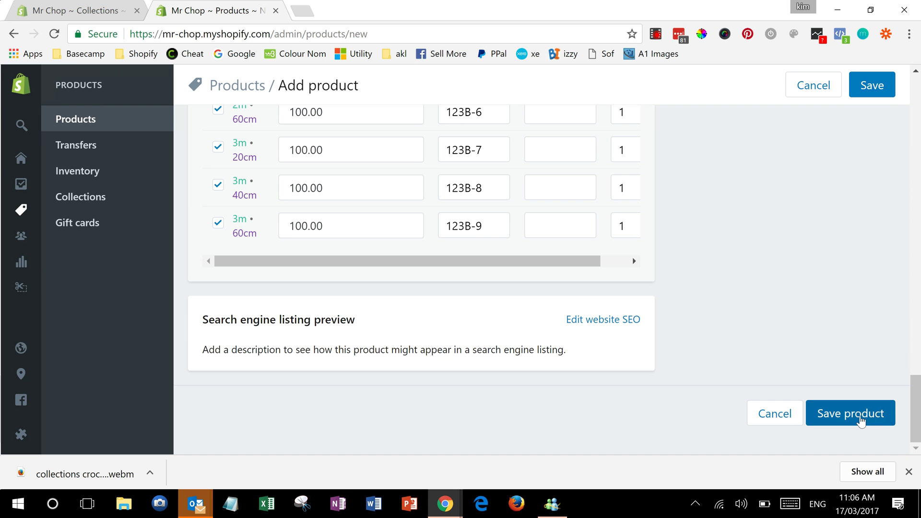
Step: Save the kayak product and confirm its nine variants appear on the product page
left_click(861, 417)
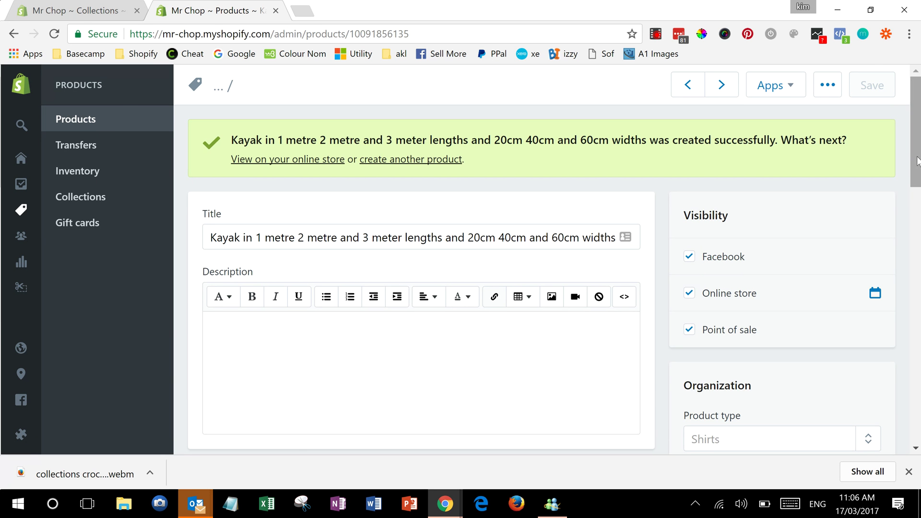
mouse_move(917, 164)
left_mouse_down()
mouse_move(917, 182)
mouse_move(917, 174)
left_mouse_up()
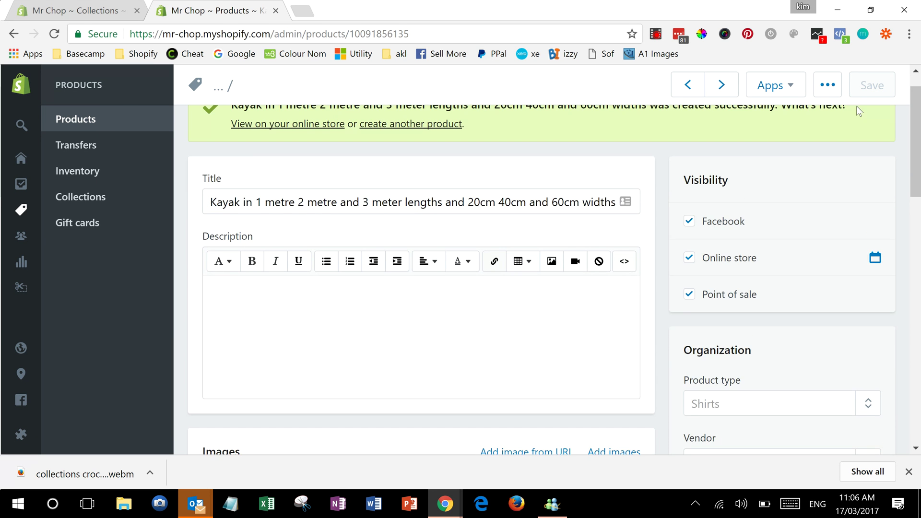
Step: View the kayak product on the online store
left_click(828, 91)
left_click(803, 149)
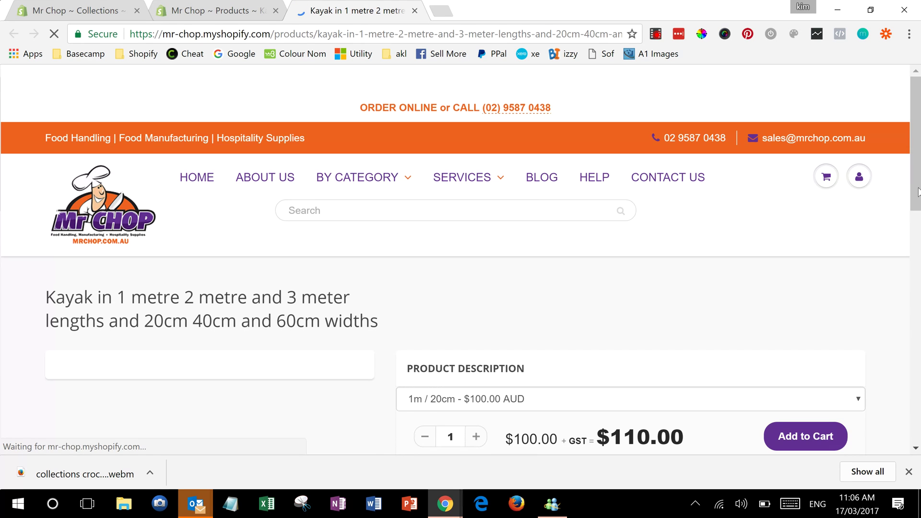
scroll(836, 181, "down", 5)
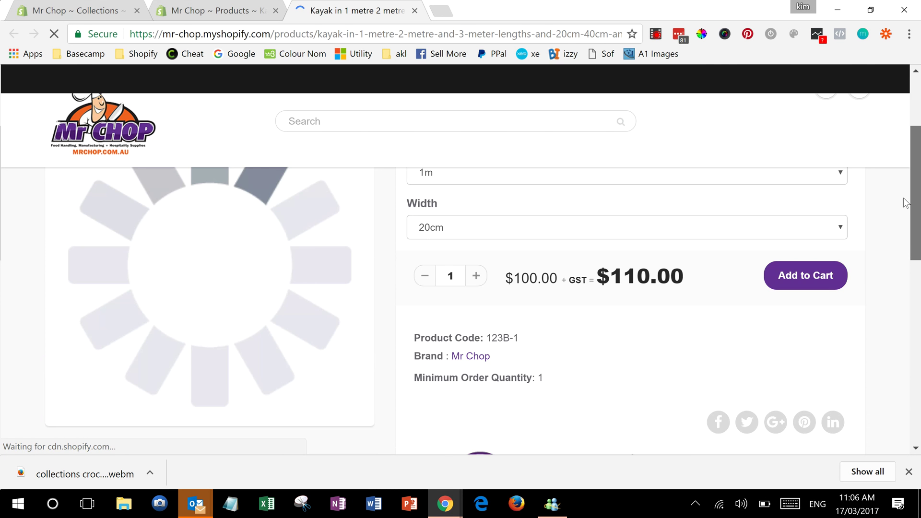
left_click(807, 426)
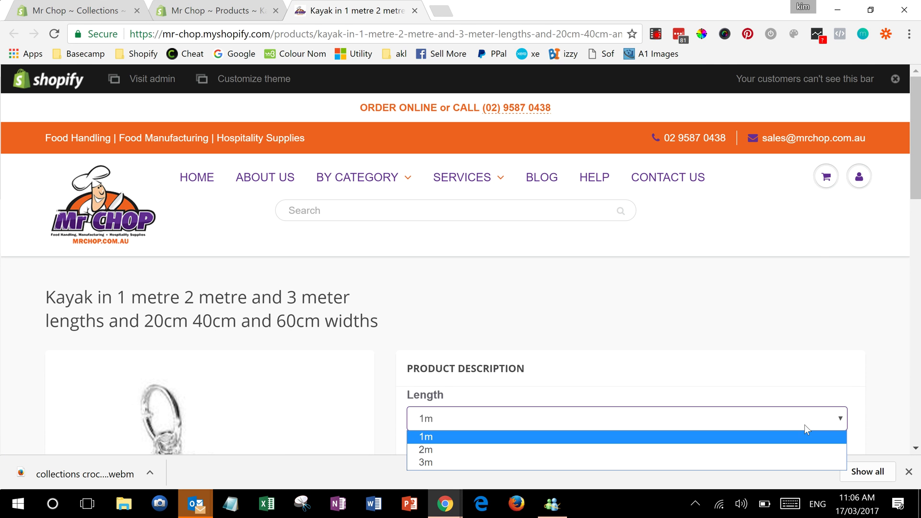
left_click_drag(916, 126, 916, 168)
Step: Choose Length 3m and Width 60cm on the storefront to show product code 123B-9
left_click(815, 197)
left_click(796, 240)
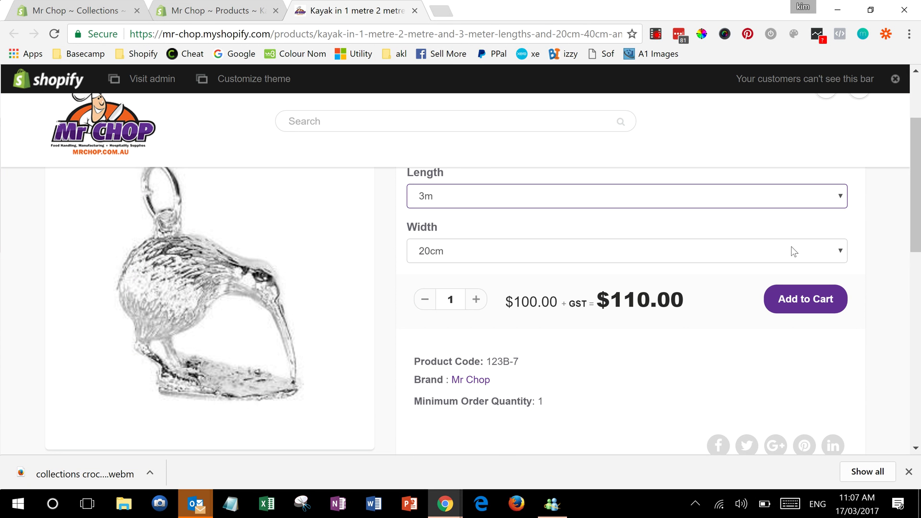
left_click(773, 260)
left_click(757, 293)
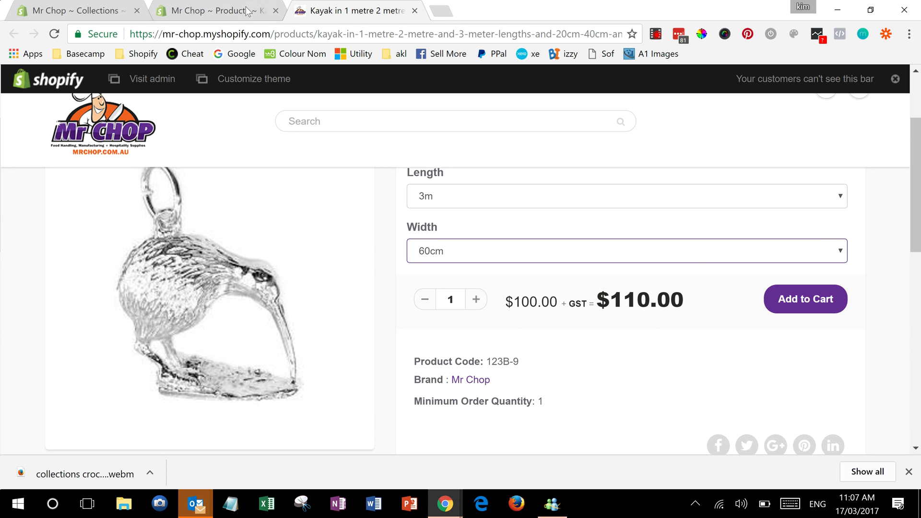
Step: Switch back to the kayak's admin page and scroll to the variants table with SKUs 123B-1 onward
left_click(230, 20)
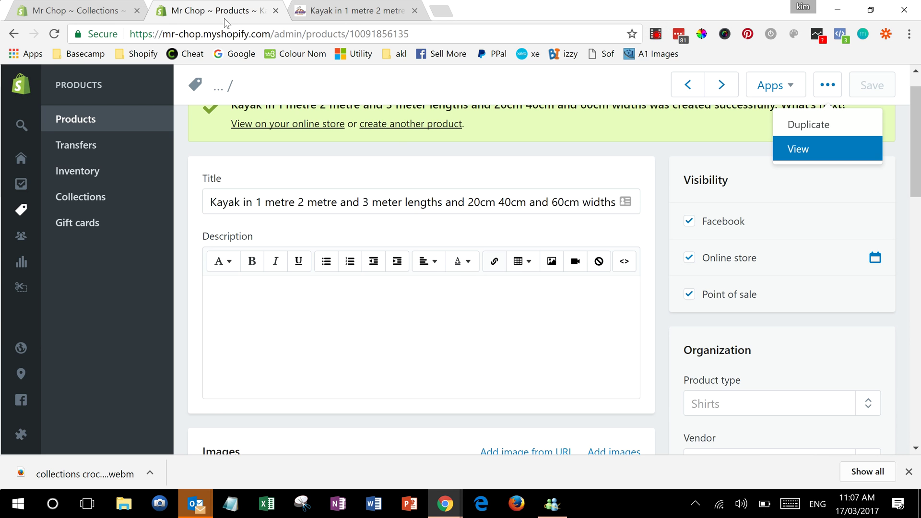
left_click(569, 291)
left_click_drag(914, 180, 918, 325)
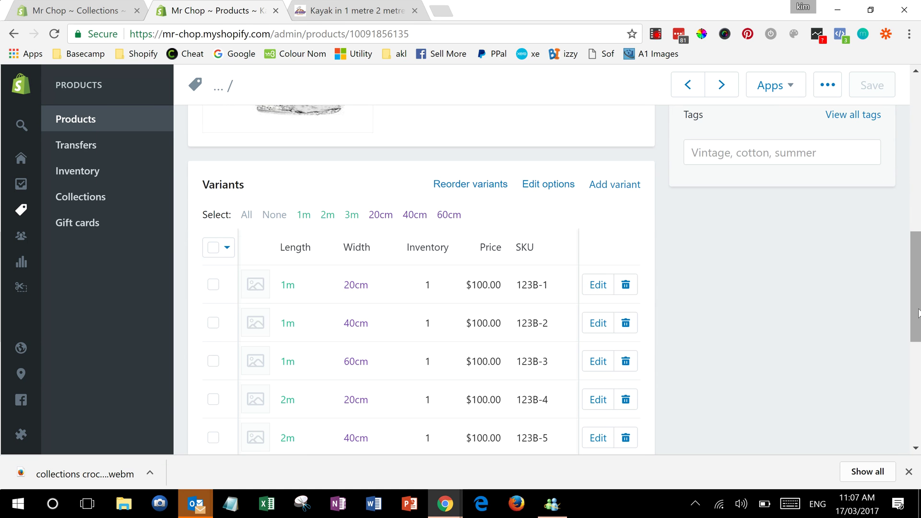